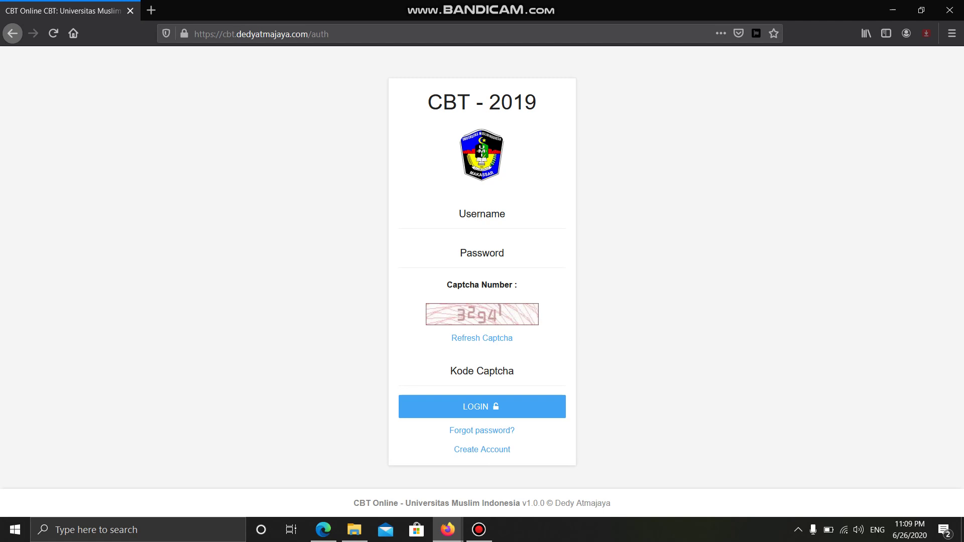
- Log in with the saved student username, the account password and the captcha code
left_click(482, 216)
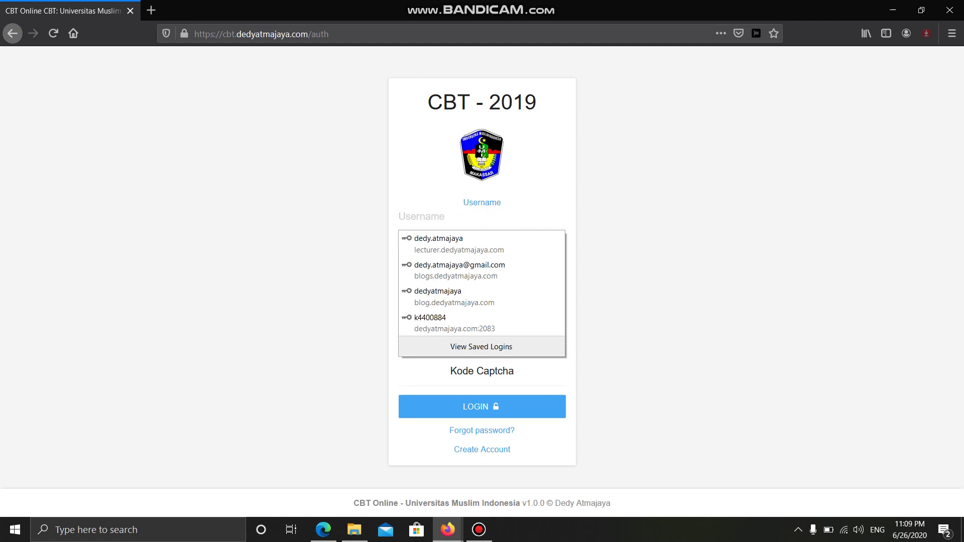
key("ctrl+v")
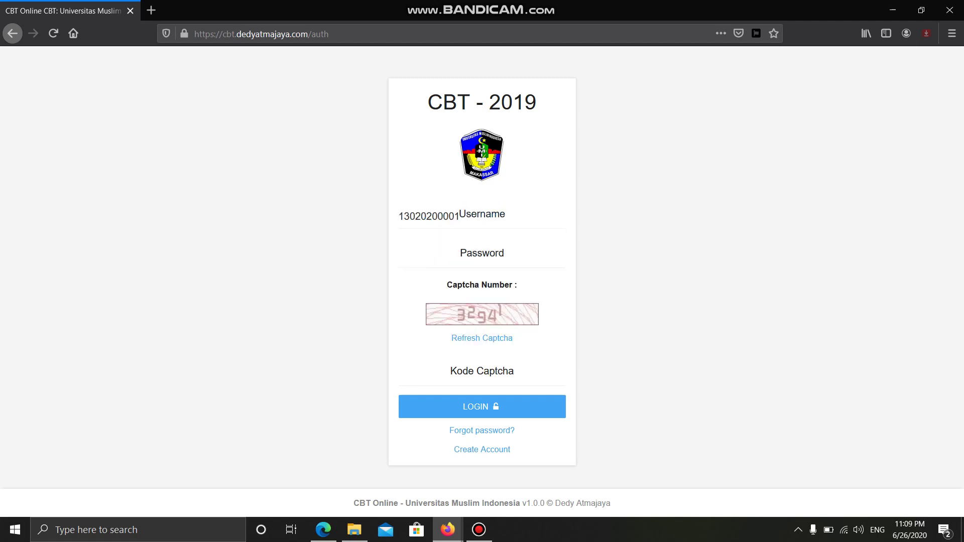
key("Tab")
key("ctrl+v")
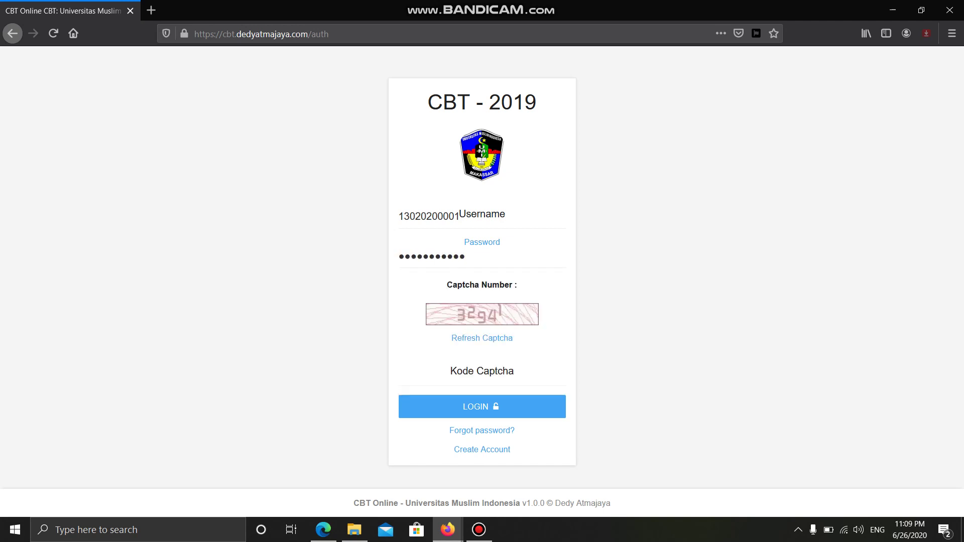
key("Tab")
left_click(431, 374)
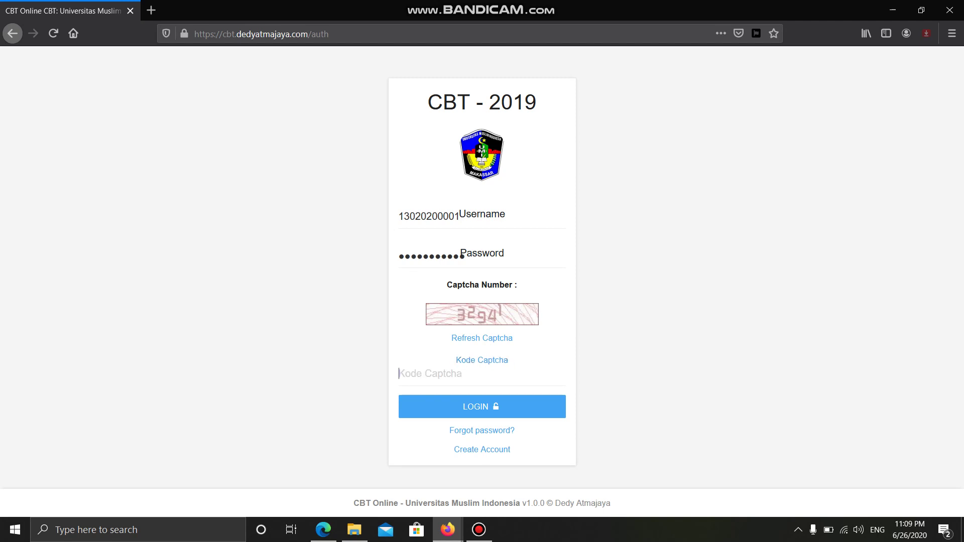
type("32")
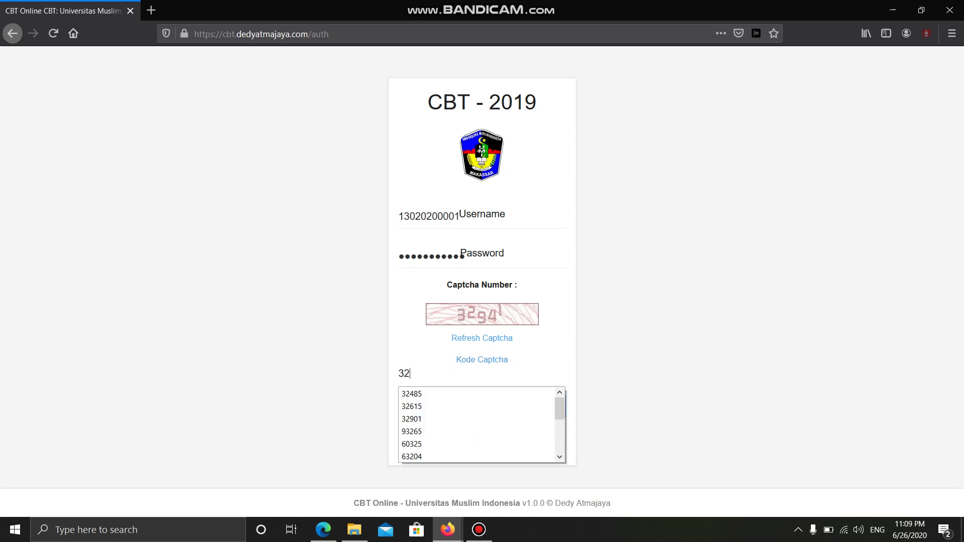
type("941")
key("Return")
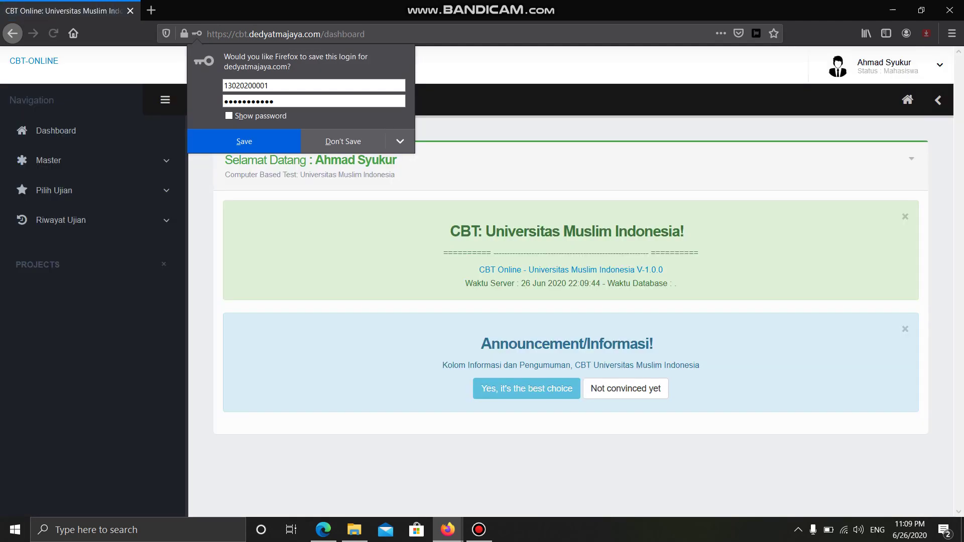
- Decline Firefox's save-login prompt and open Profil Mahasiswa under Master
left_click(343, 141)
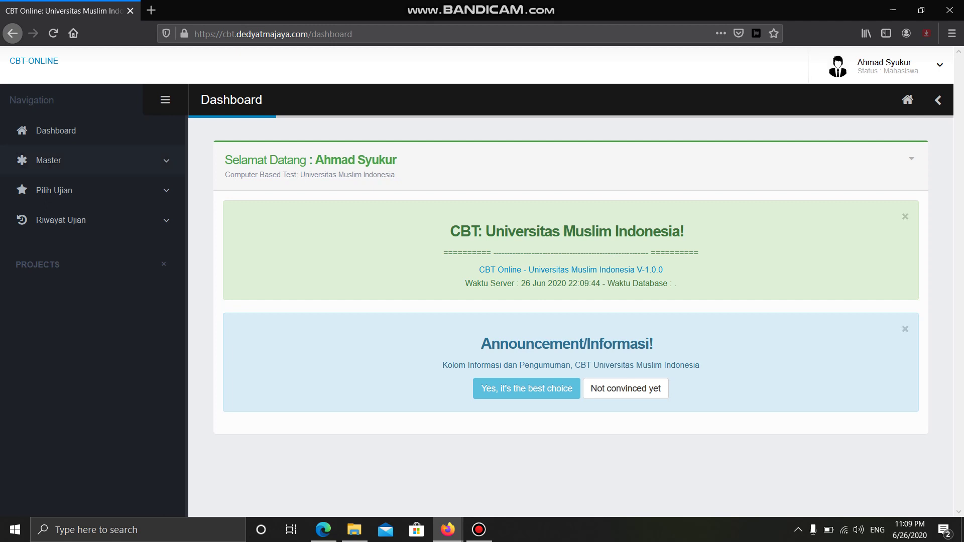
left_click(48, 160)
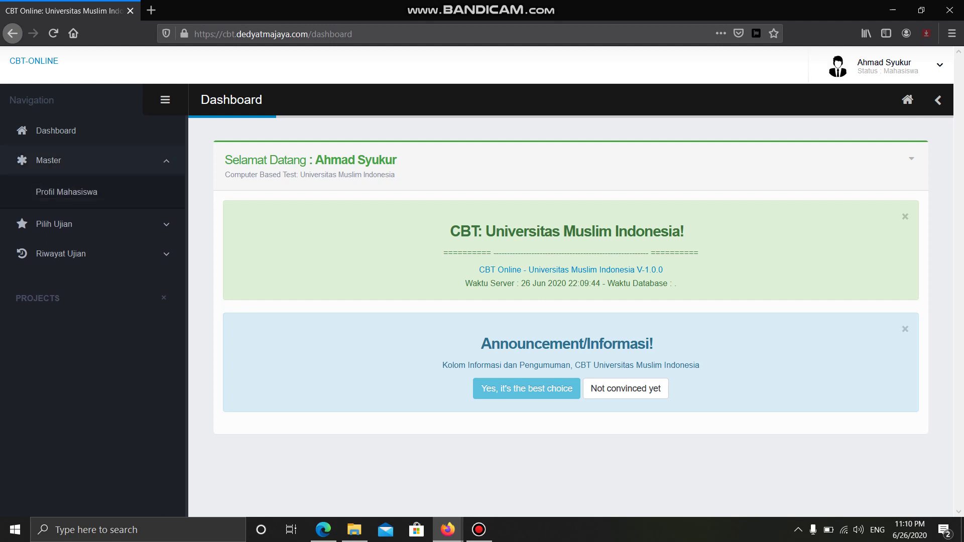
left_click(66, 191)
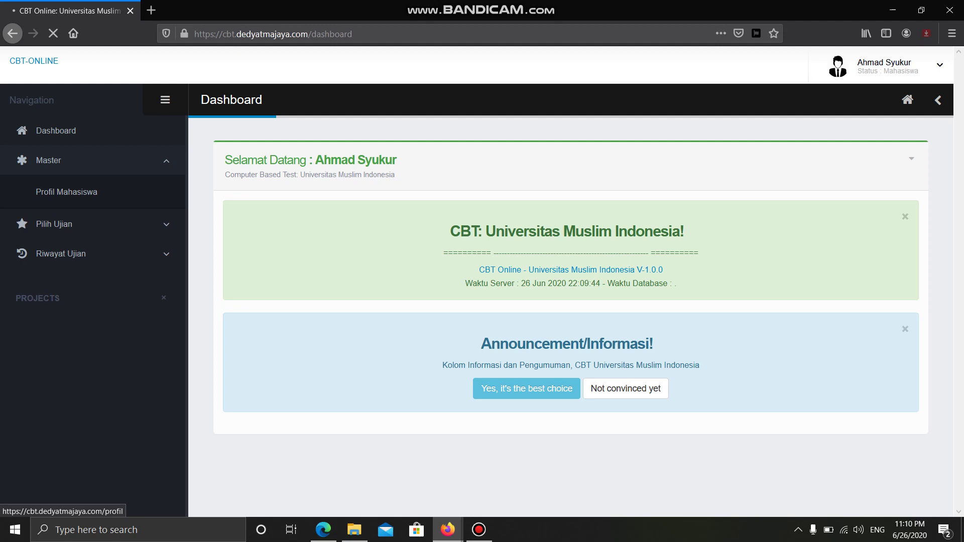
- Bring up the Update Profil form with the current name, email, phone and photo
scroll(571, 316, "down", 3)
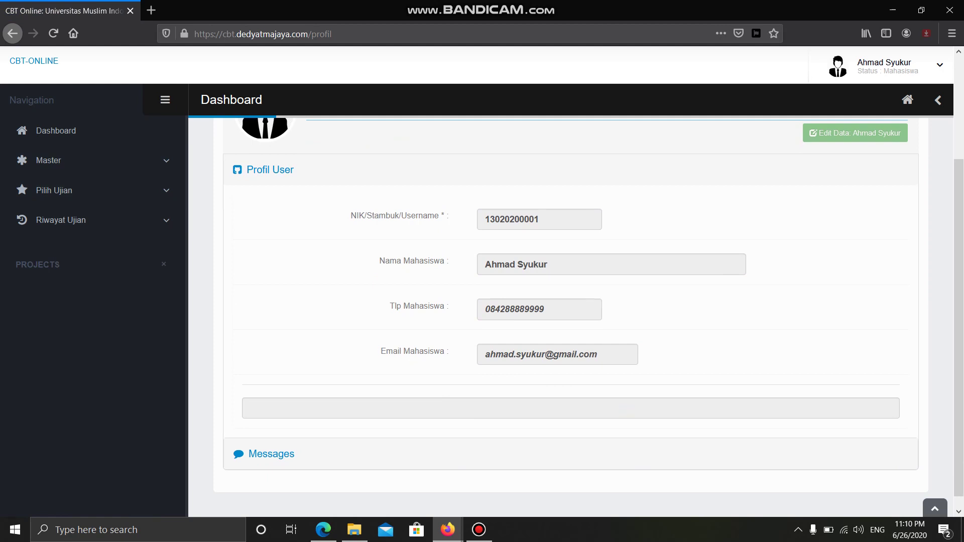
scroll(582, 301, "up", 3)
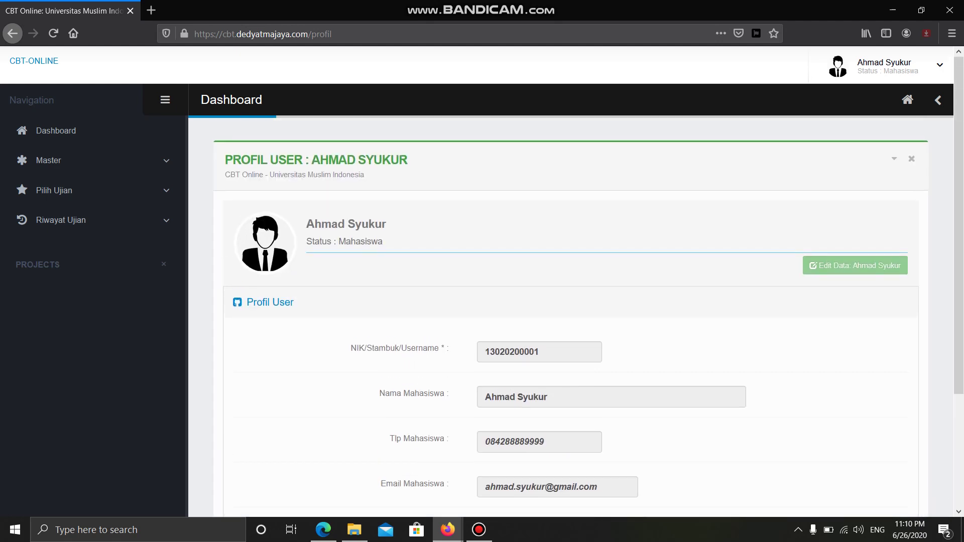
left_click(855, 266)
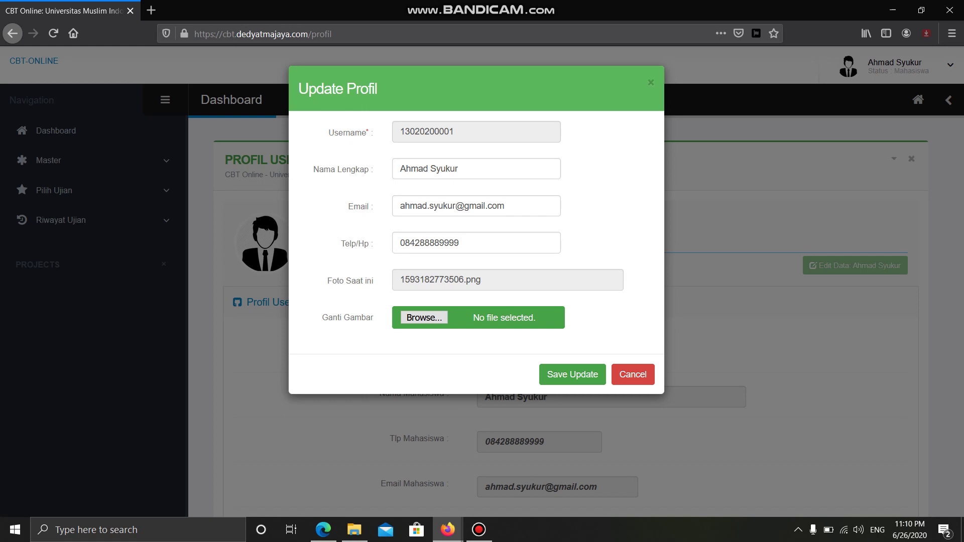
left_click(632, 374)
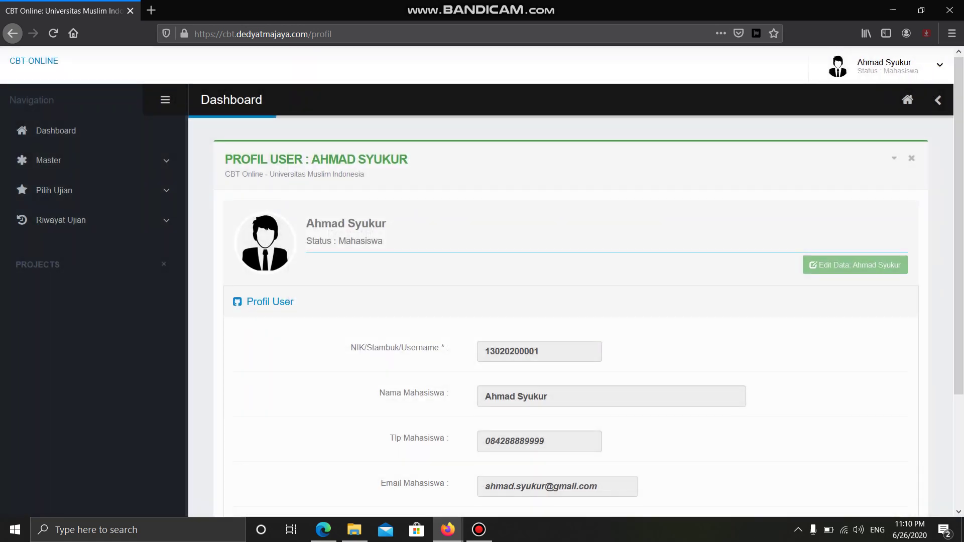
- Expand Pilih Ujian in the sidebar to reveal its submenu
scroll(583, 301, "down", 2)
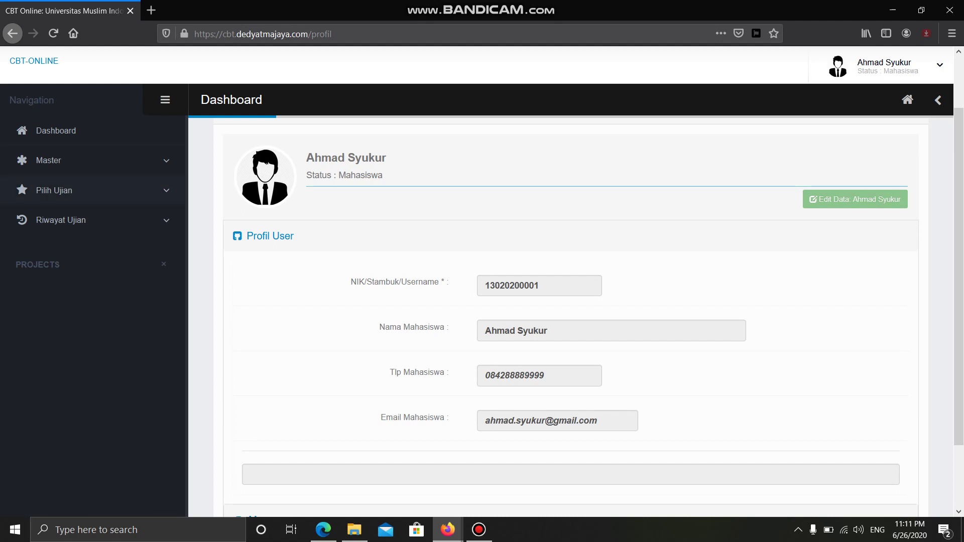
left_click(53, 190)
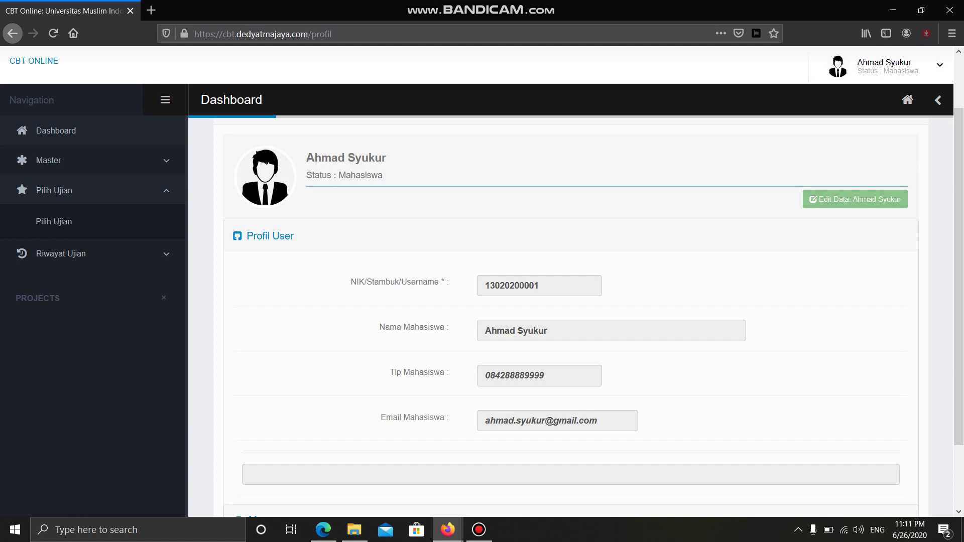
- From the exam list, start the UAS Matakuliah Anda (Kelas Anda) 2019-2020 Akhir exam
left_click(54, 221)
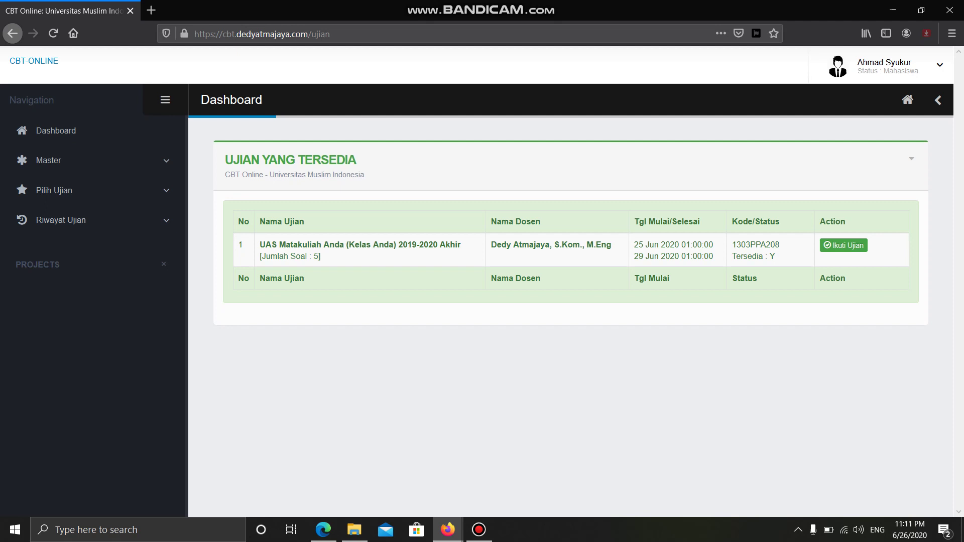
left_click_drag(260, 245, 389, 244)
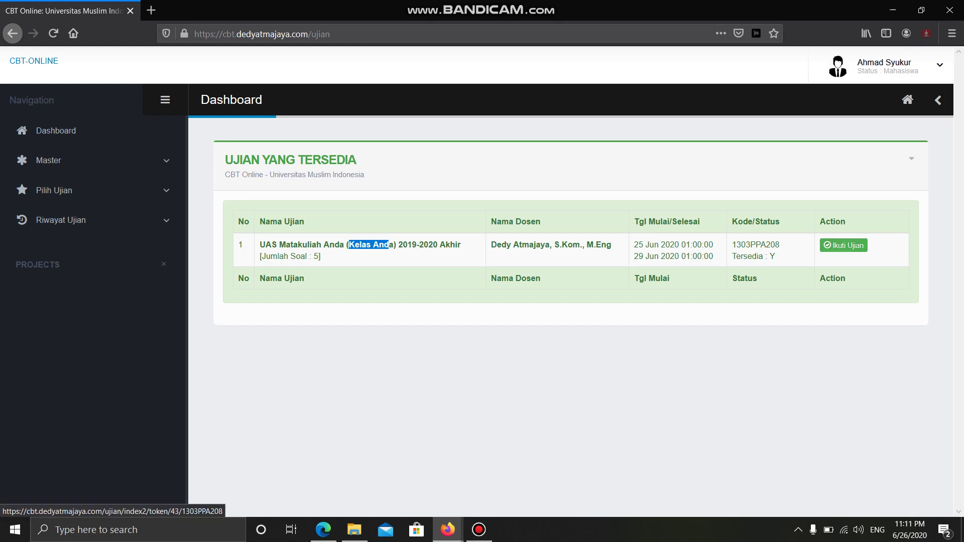
left_click(843, 245)
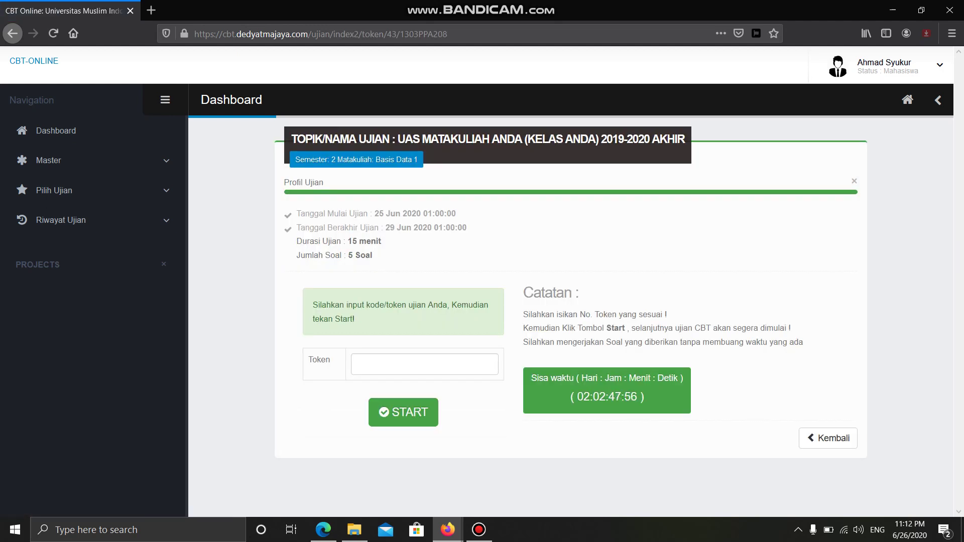
- Enter an exam token, try START, and dismiss the 'Token Tidak Sesuai..!' rejection
left_click(424, 363)
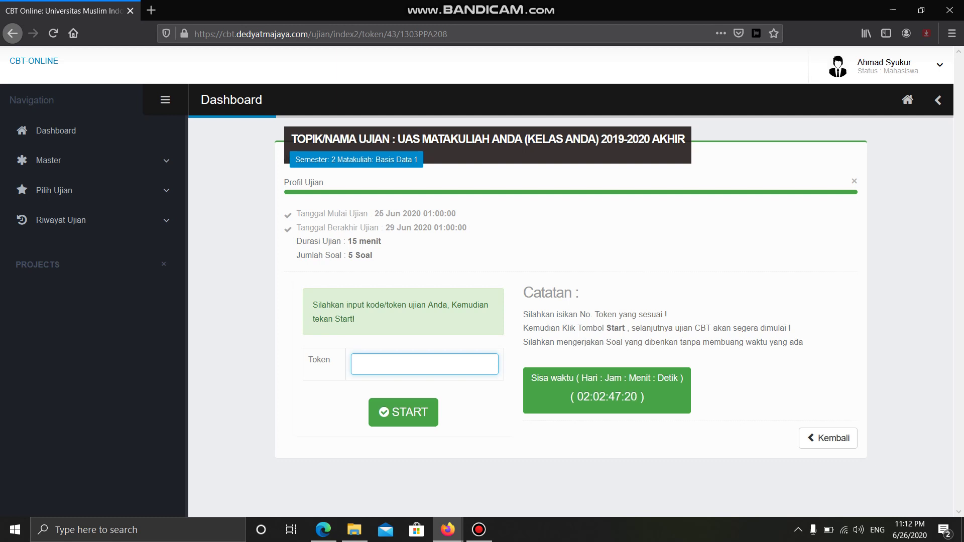
type("04219cs")
left_click(404, 412)
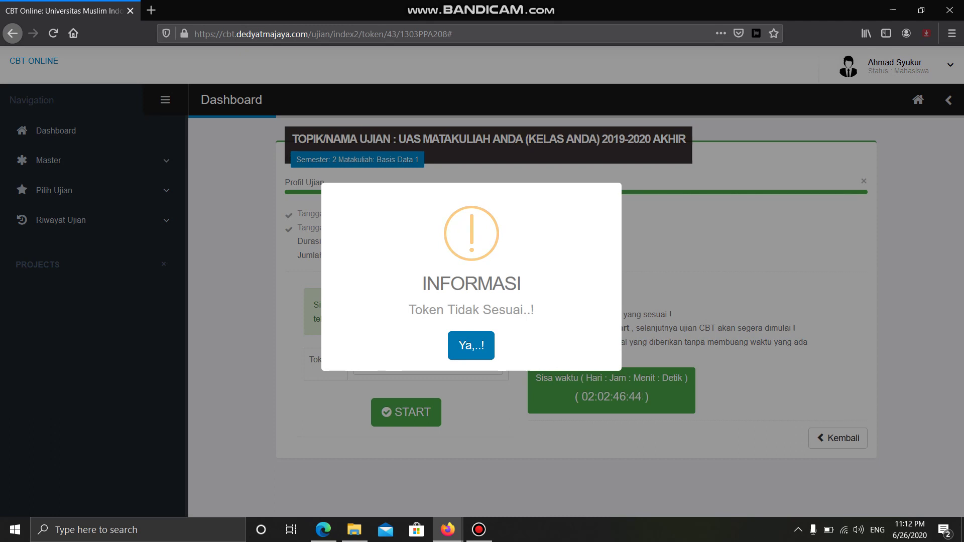
key("Return")
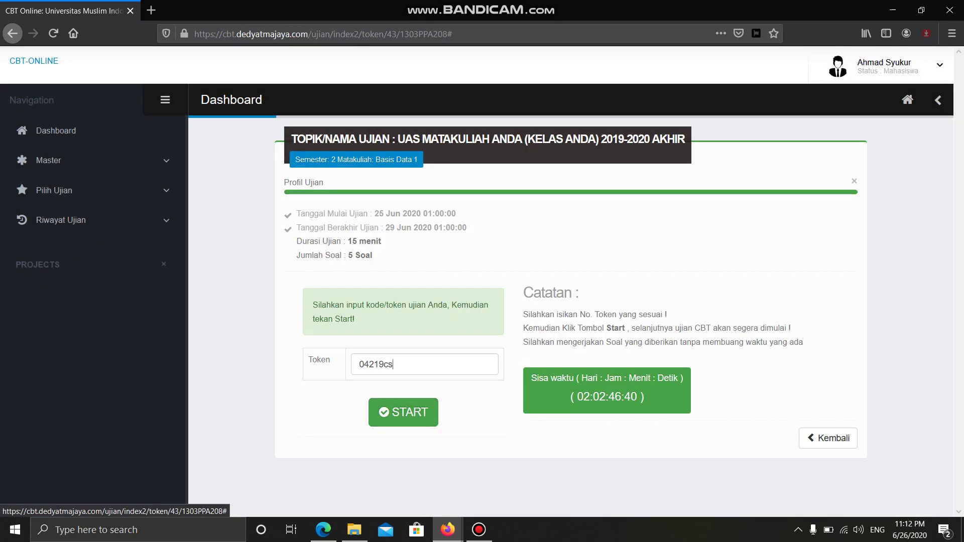
- Trim the token's extra characters, resubmit it, and confirm with Ya to begin the exam
key("BackSpace")
key("BackSpace")
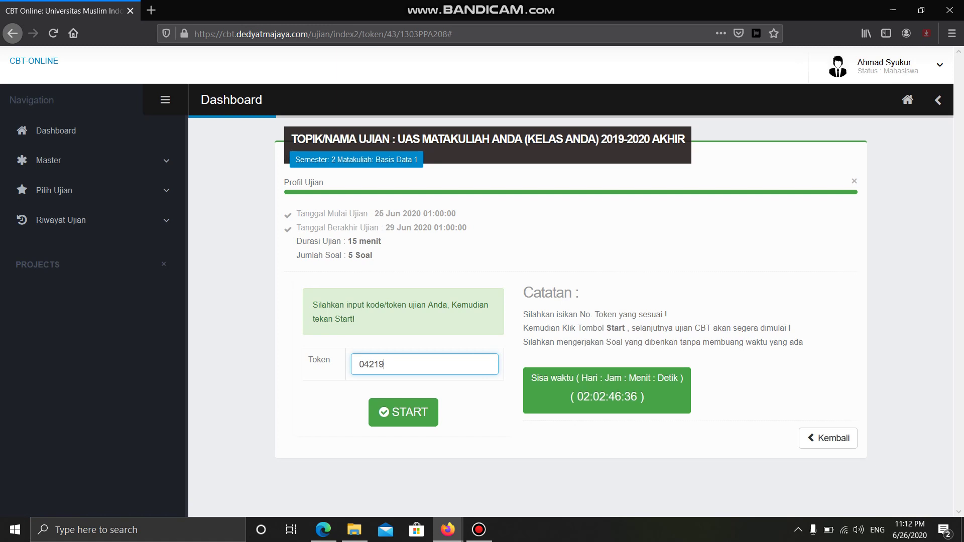
key("Return")
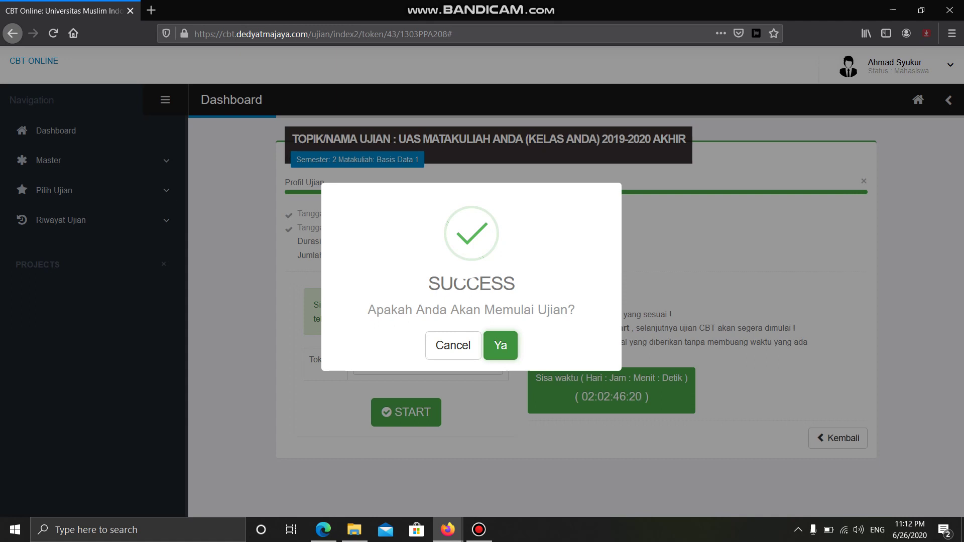
key("Return")
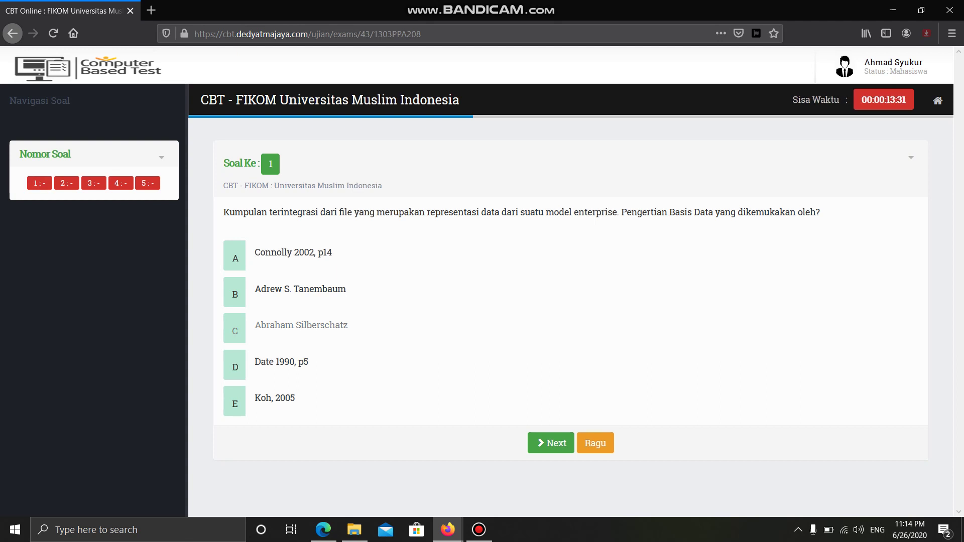
- Answer questions 1–3 with 'Koh, 2005', 'Bebas' and 'Procedure', flagging question 1 Ragu
left_click(275, 400)
left_click(595, 442)
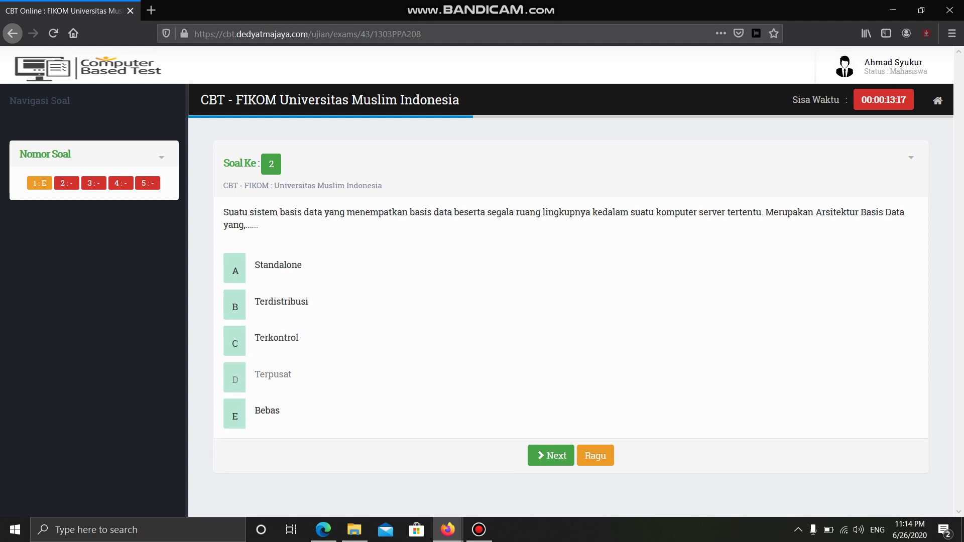
left_click(267, 413)
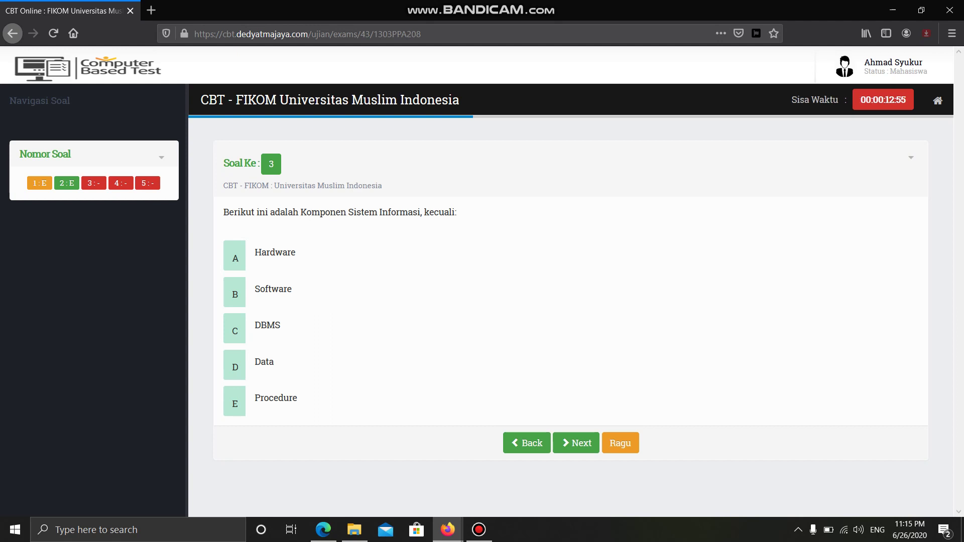
left_click(275, 401)
- Answer question 4 with 'Basis Data' and question 5 with 'Data', flagging question 5 Ragu
left_click(576, 442)
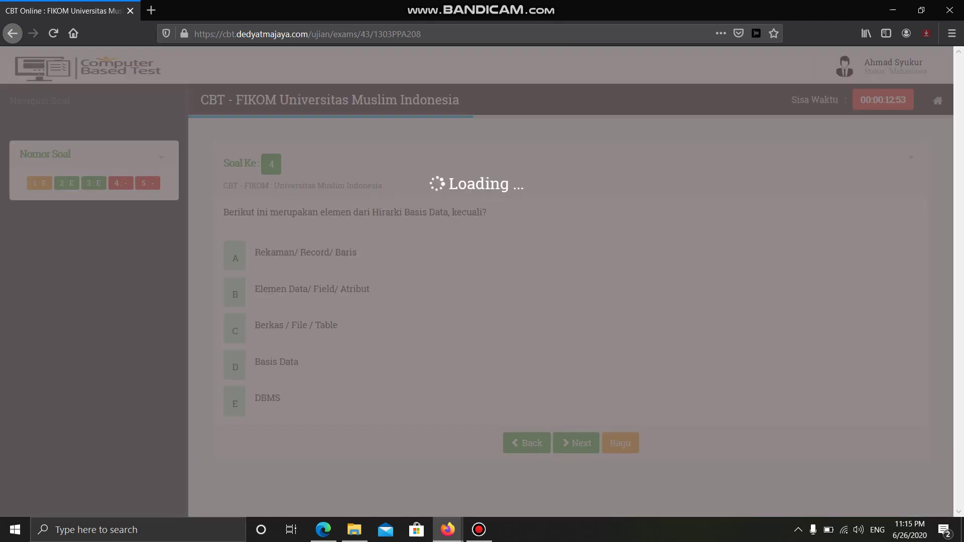
left_click(276, 363)
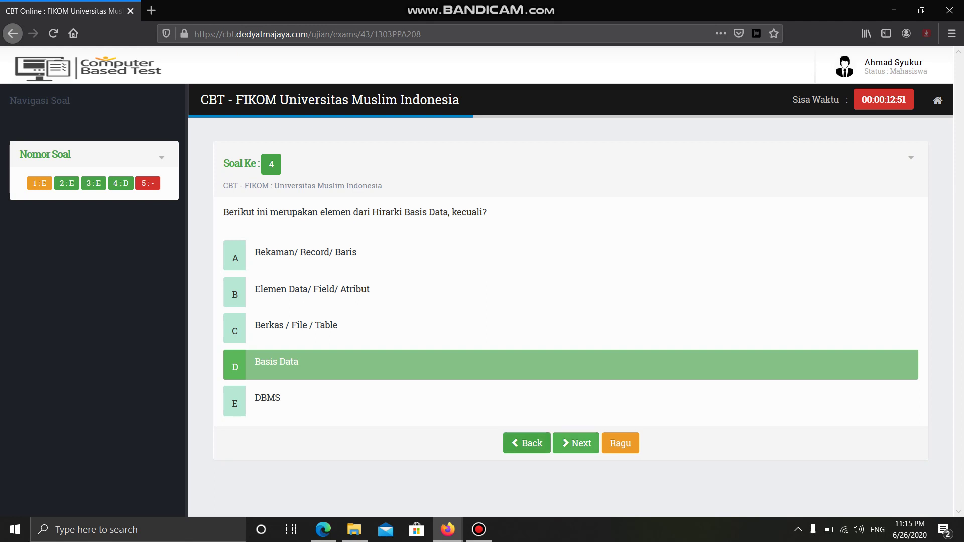
left_click(576, 443)
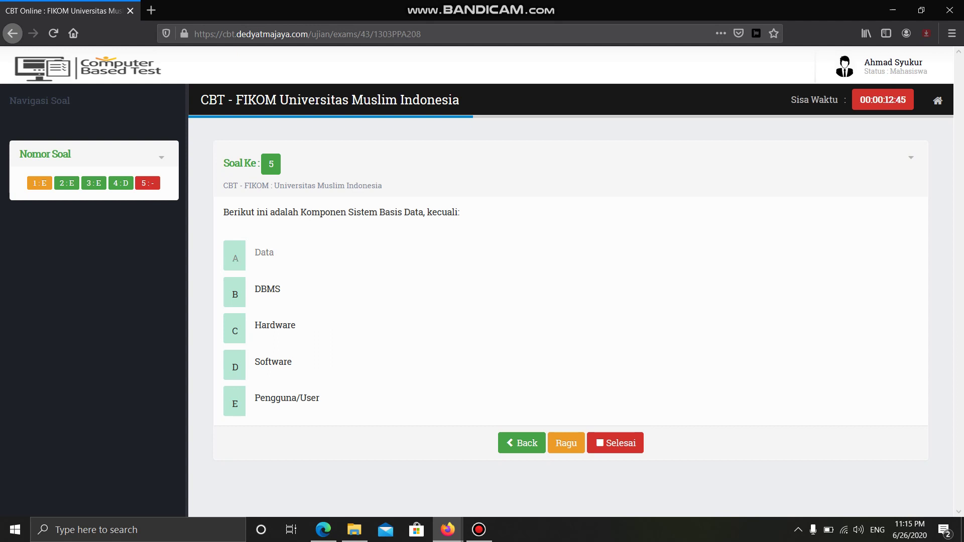
left_click(264, 253)
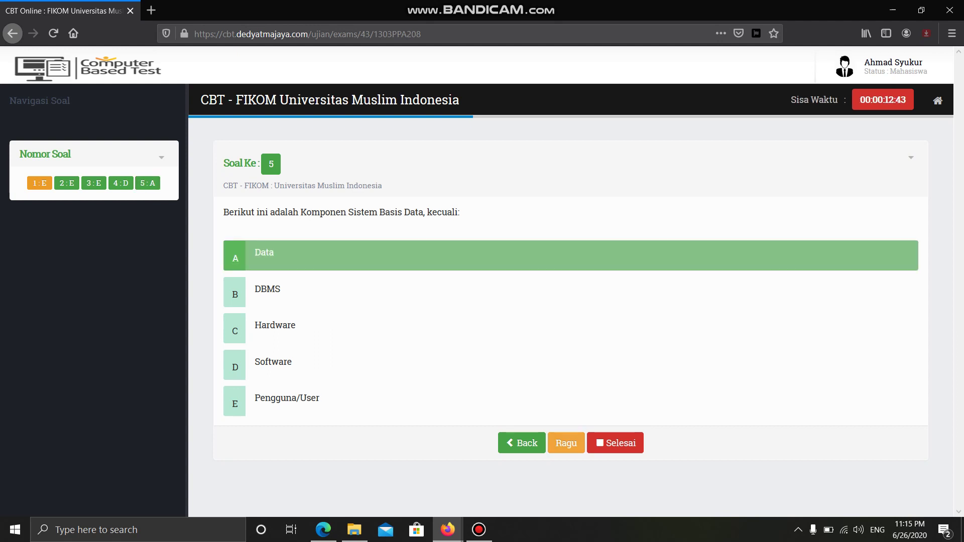
left_click(566, 442)
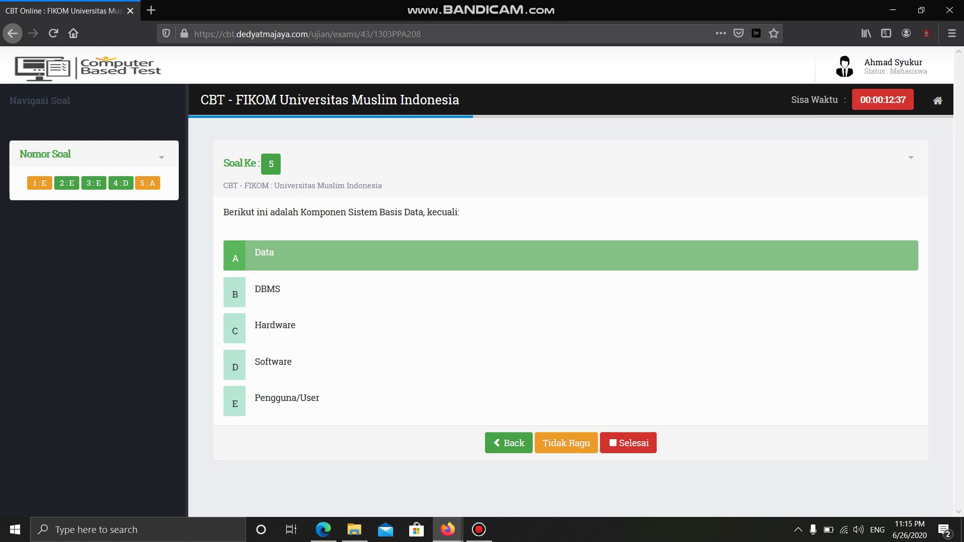
- Change question 1 to D ('Date 1990, p5') and set question 5 to Tidak Ragu
left_click(39, 183)
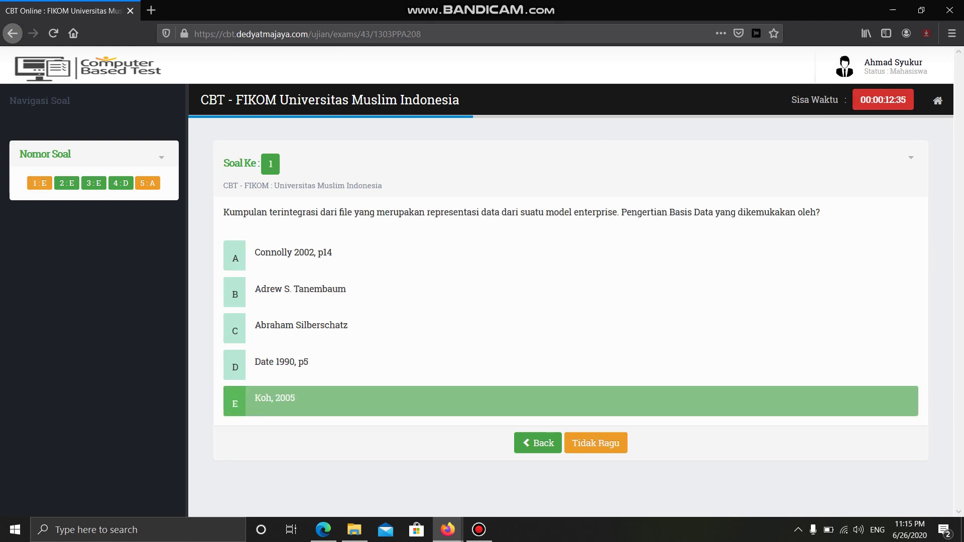
left_click(281, 362)
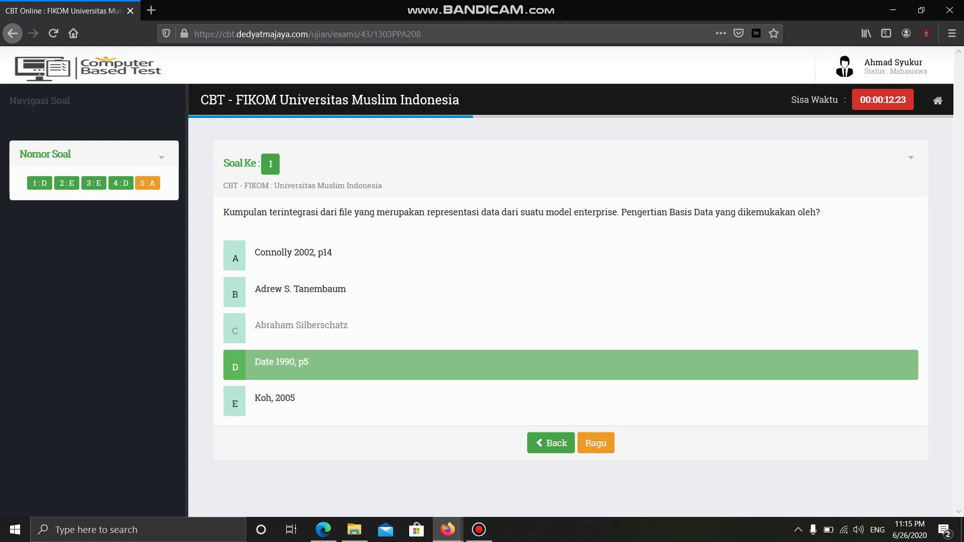
left_click(148, 183)
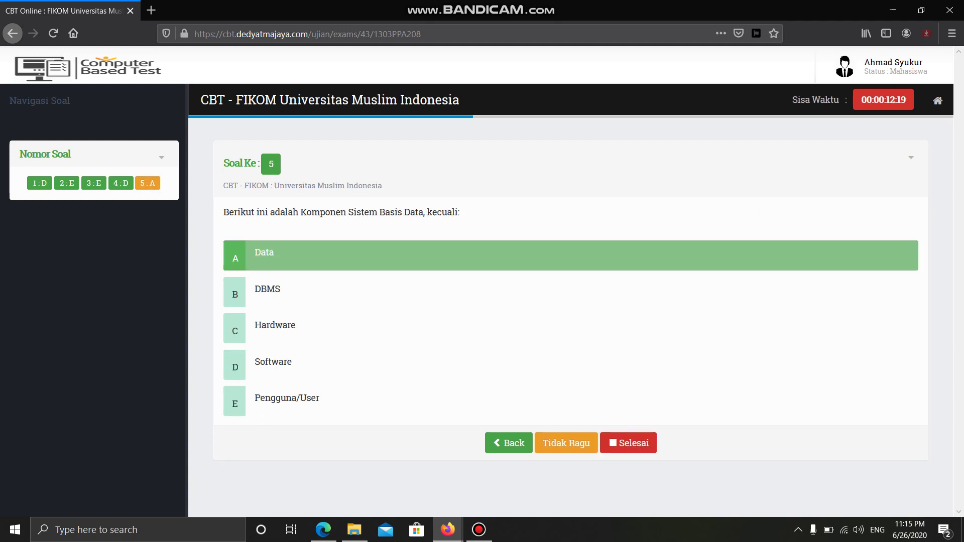
left_click(565, 443)
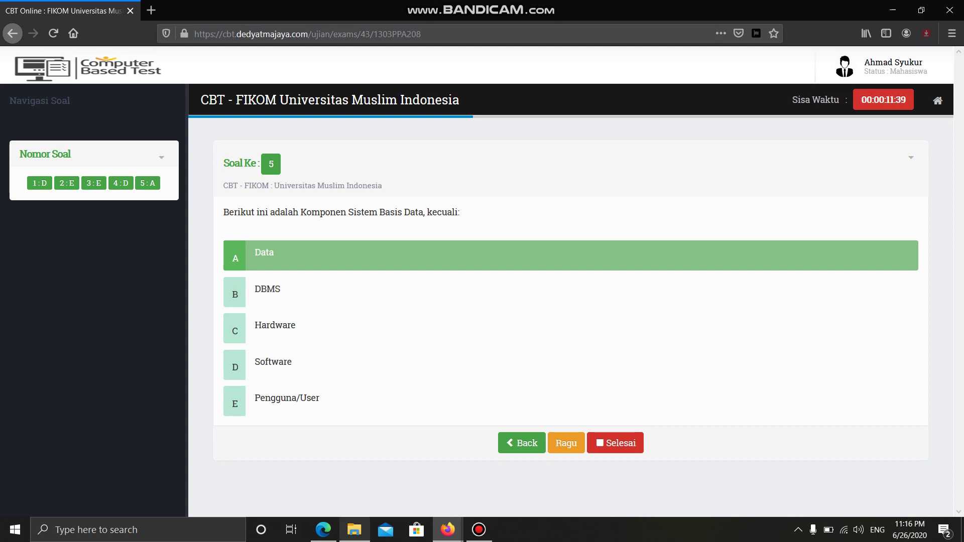
- Finish the exam with Selesai and confirm, returning to the dashboard
mouse_move(355, 530)
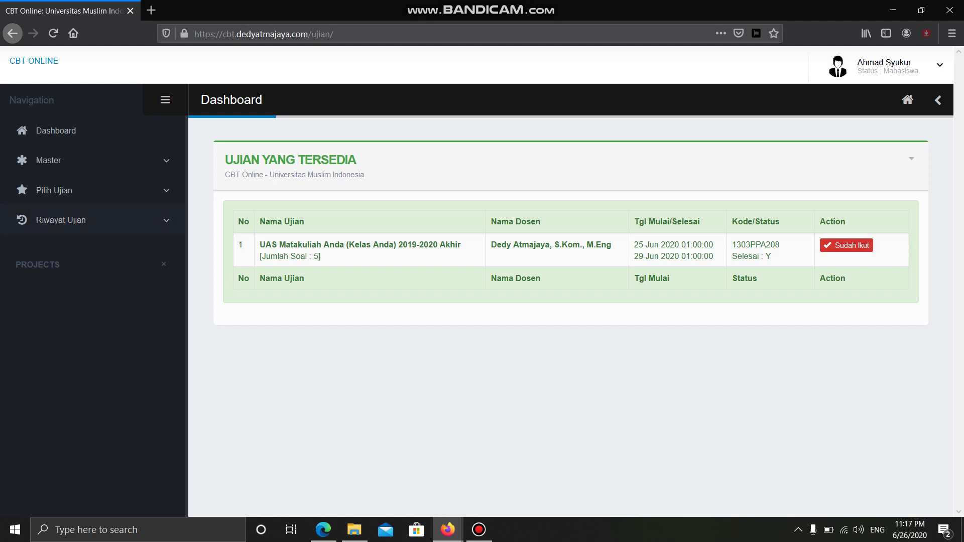
- Open Cek Histroy under Riwayat Ujian to view the exam's score
left_click(60, 220)
left_click(57, 251)
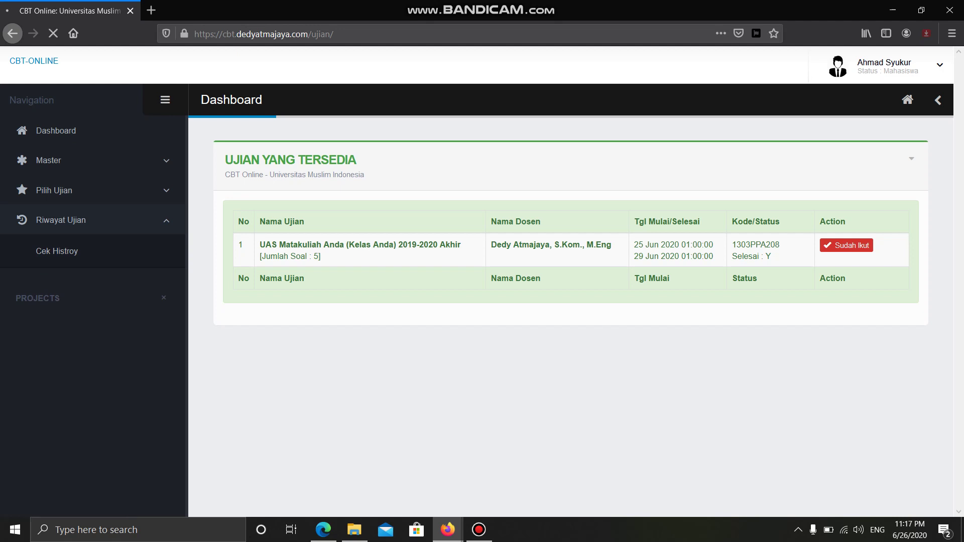